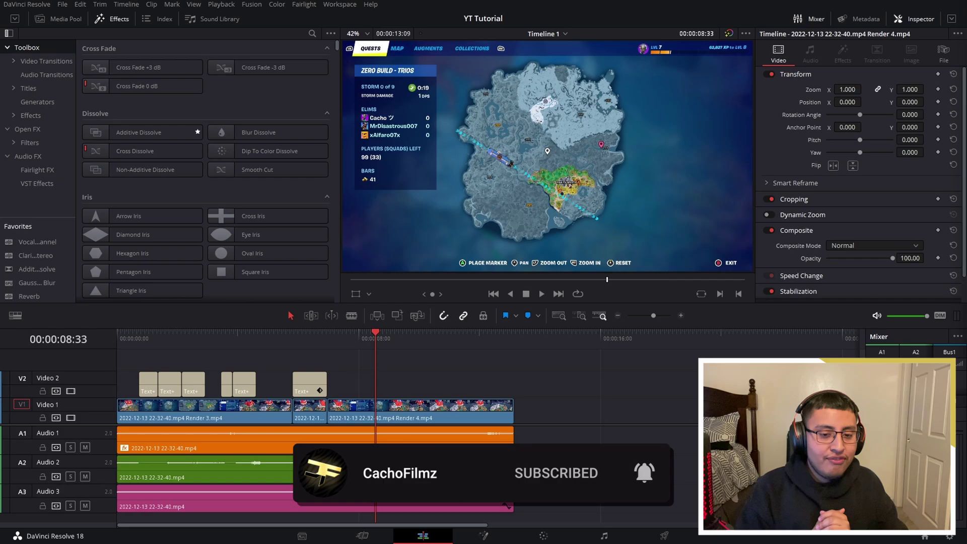
Park the playhead at 00:00:09:57 on the balloon shot and bring back the Effects library
{"action": "left_click", "coordinate": [138, 334]}
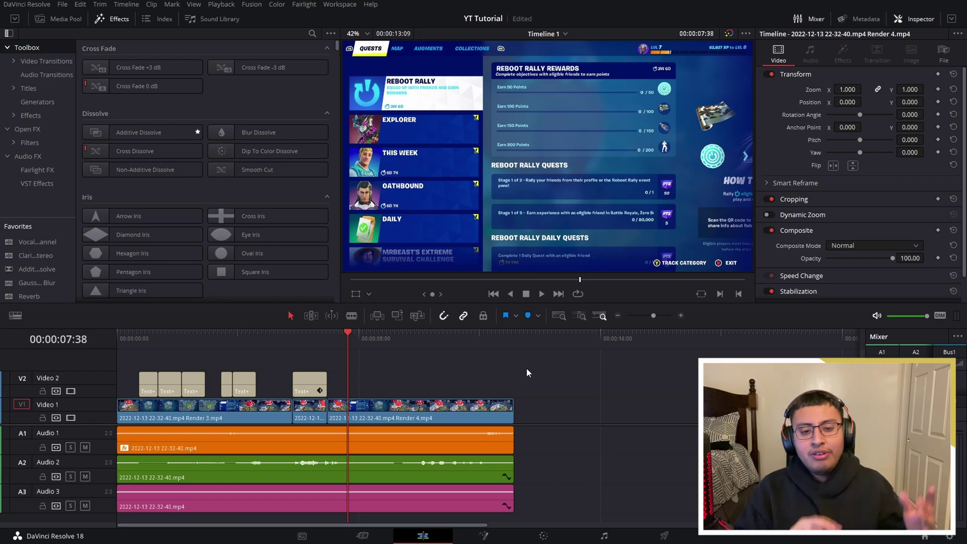
{"action": "left_click", "coordinate": [58, 18]}
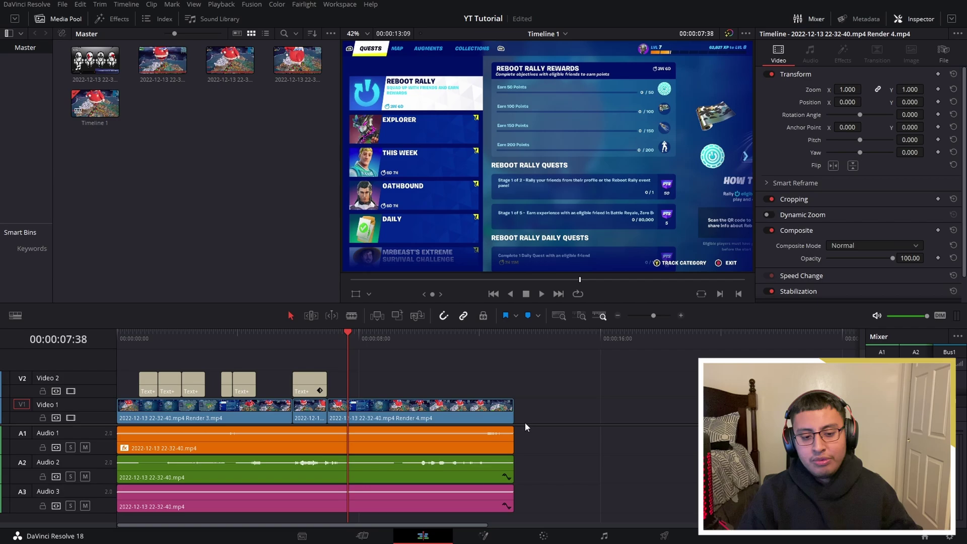
{"action": "left_click", "coordinate": [418, 338]}
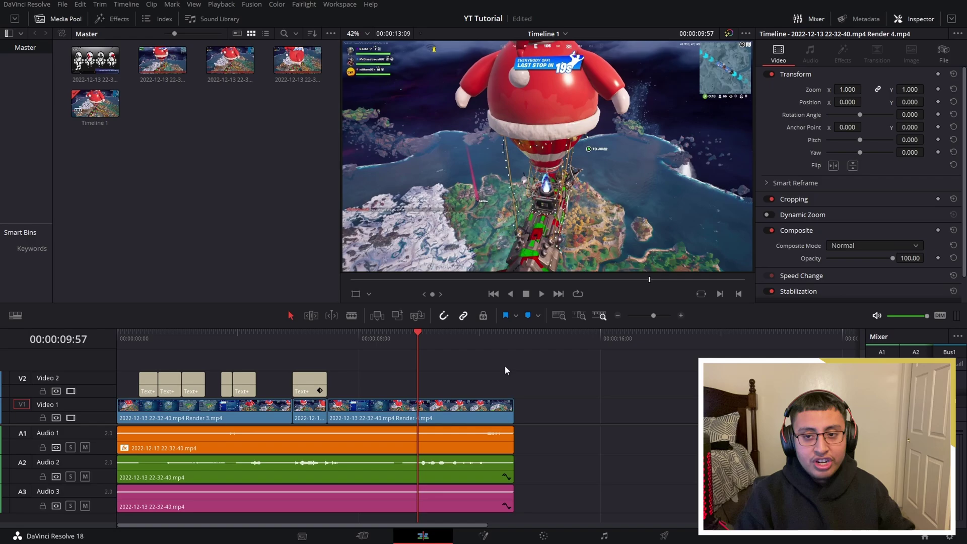
{"action": "left_click", "coordinate": [106, 25]}
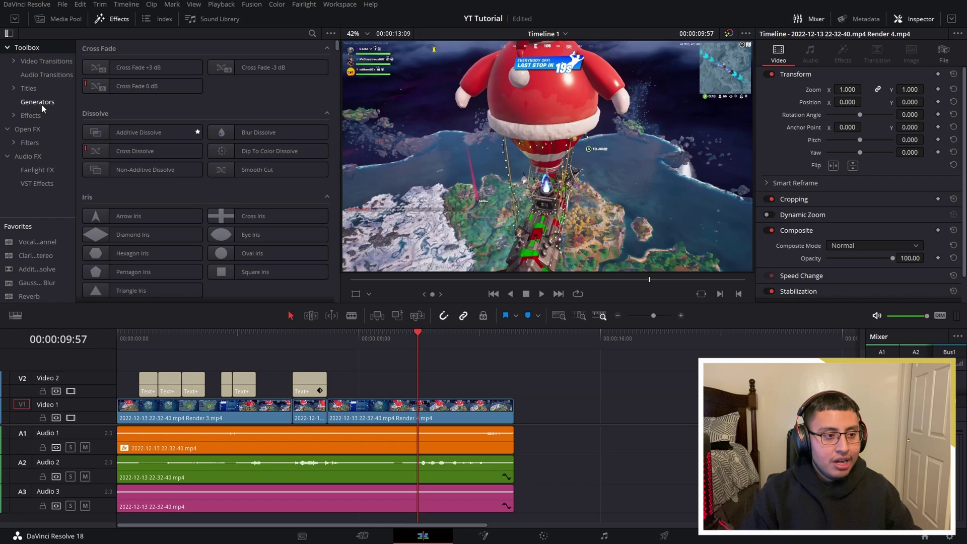
Drag a Text+ title from Toolbox > Titles onto Video 2 at the playhead
{"action": "left_click", "coordinate": [42, 91]}
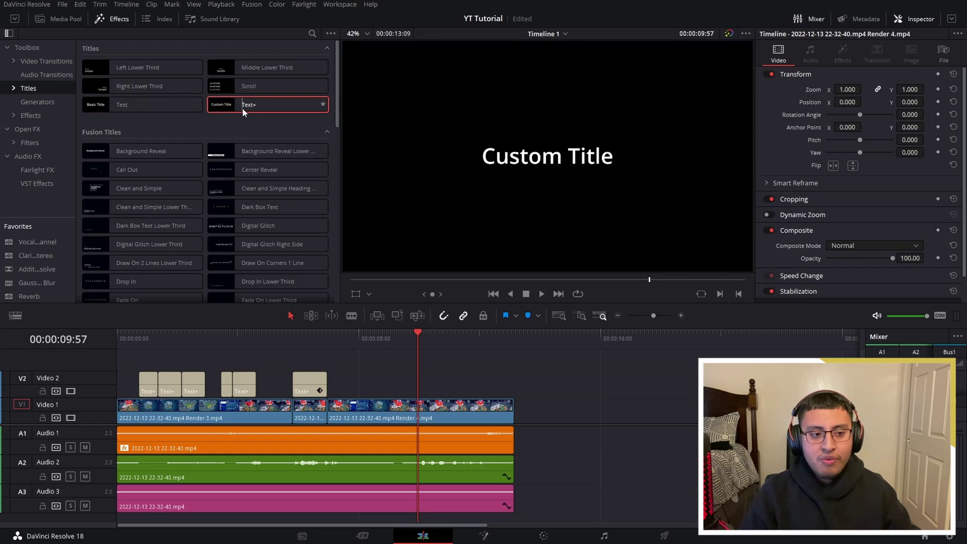
{"action": "left_click_drag", "start_coordinate": [242, 108], "coordinate": [425, 390]}
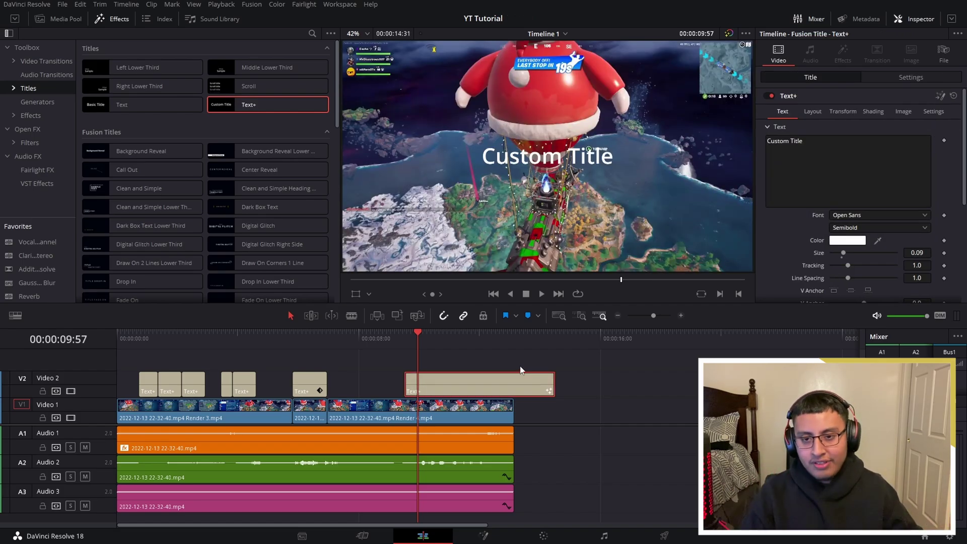
Replace the 'Custom Title' placeholder text with 'HELLO GUYS'
{"action": "left_click_drag", "start_coordinate": [844, 138], "coordinate": [773, 131]}
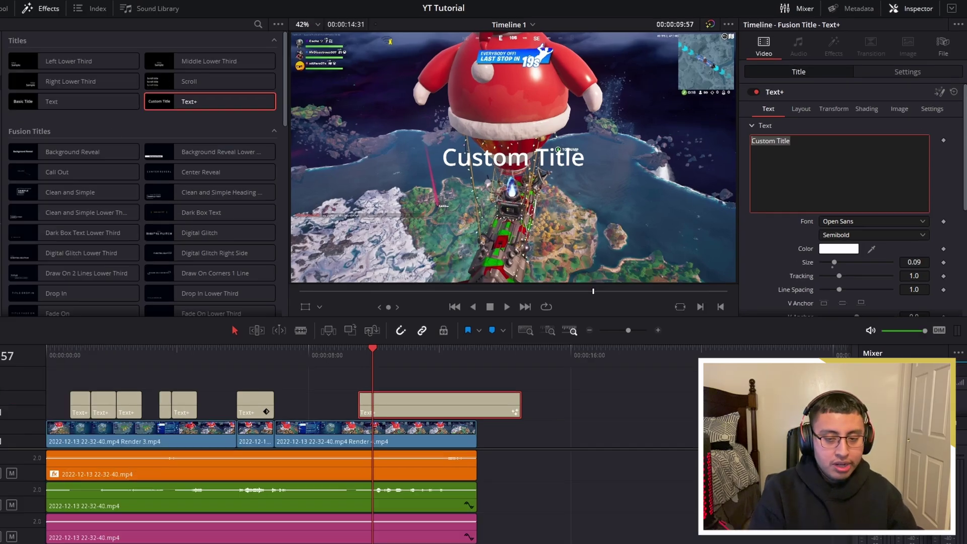
{"action": "type", "text": "HELL"}
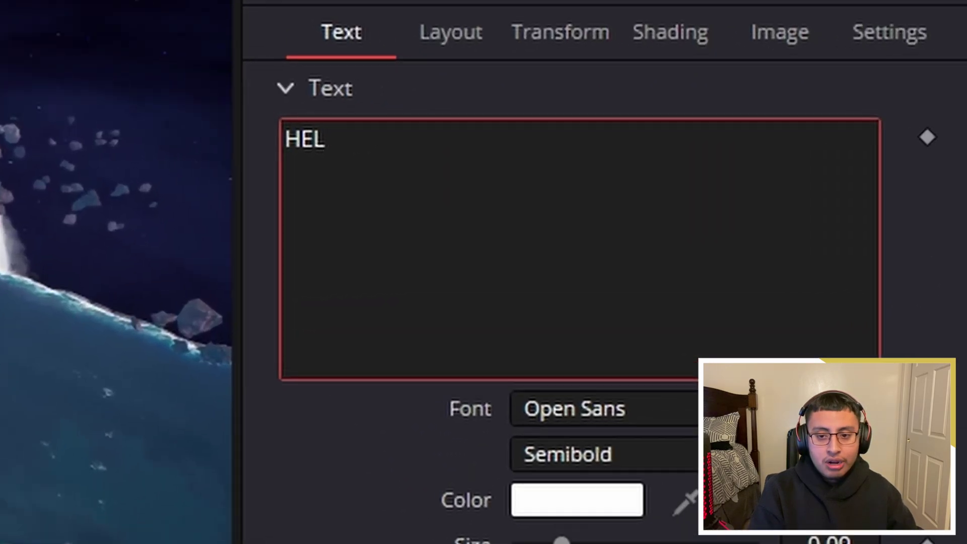
{"action": "type", "text": "O GUYS"}
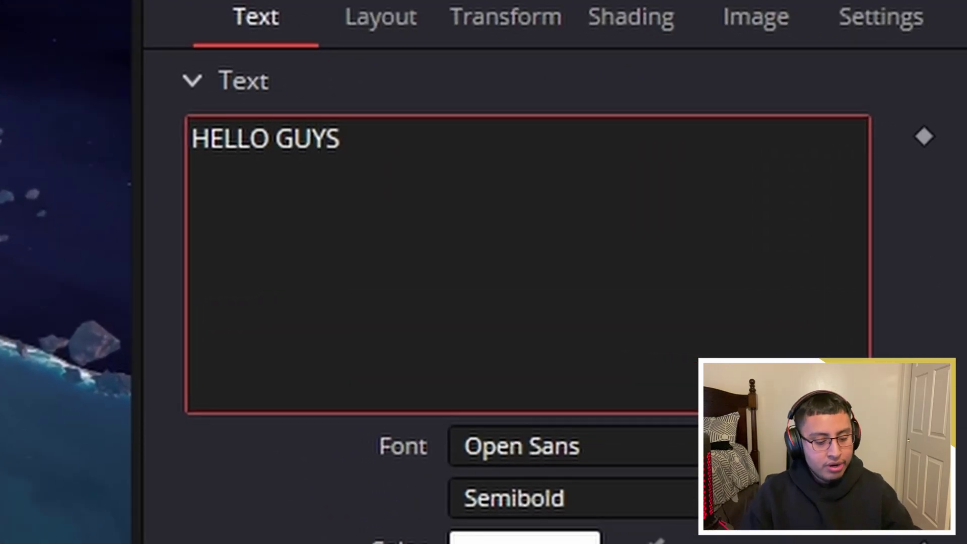
{"action": "key", "text": "Escape"}
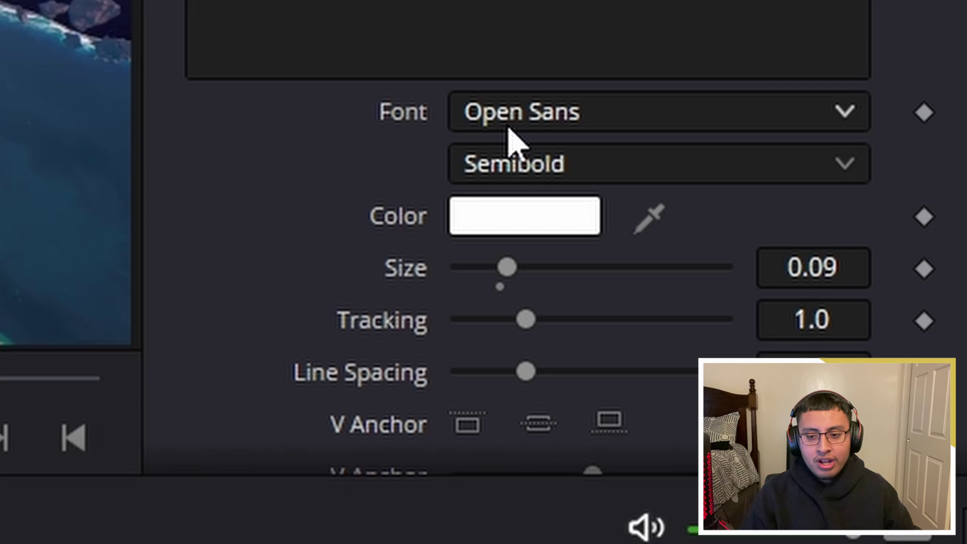
Choose Luckiest Guy from the Inspector's font list
{"action": "left_click", "coordinate": [511, 125]}
{"action": "scroll", "coordinate": [517, 122], "scroll_direction": "up", "scroll_amount": 5}
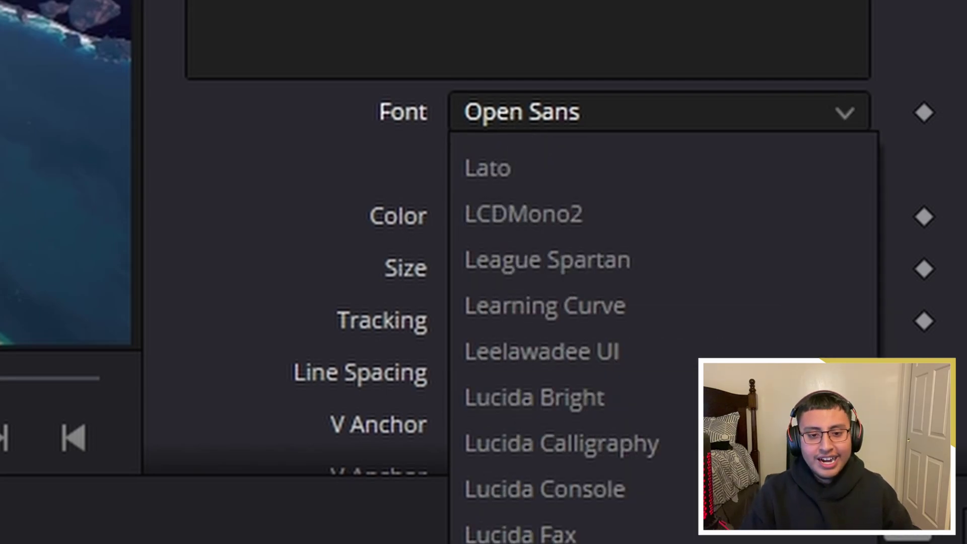
{"action": "left_click", "coordinate": [485, 394]}
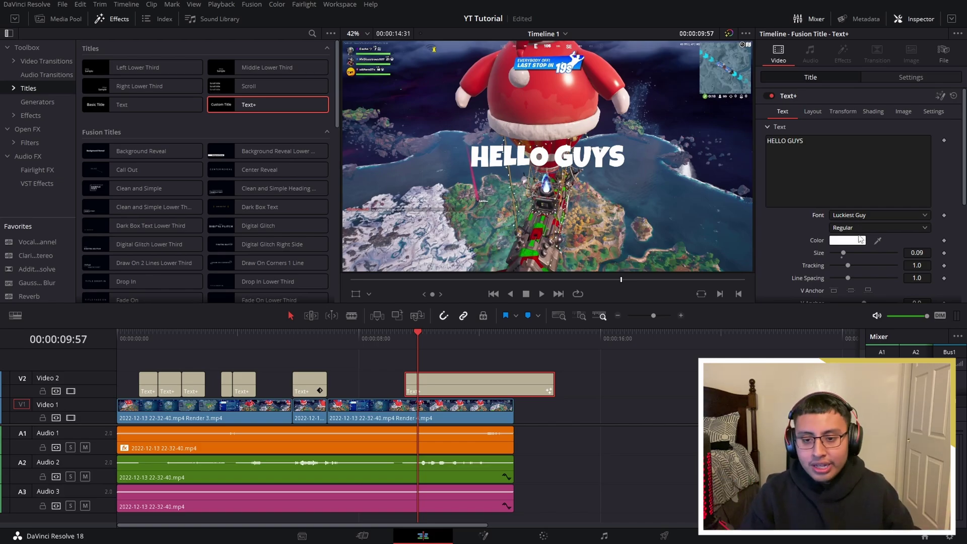
Reduce the title's text size from 0.09 to 0.05
{"action": "left_click", "coordinate": [918, 251]}
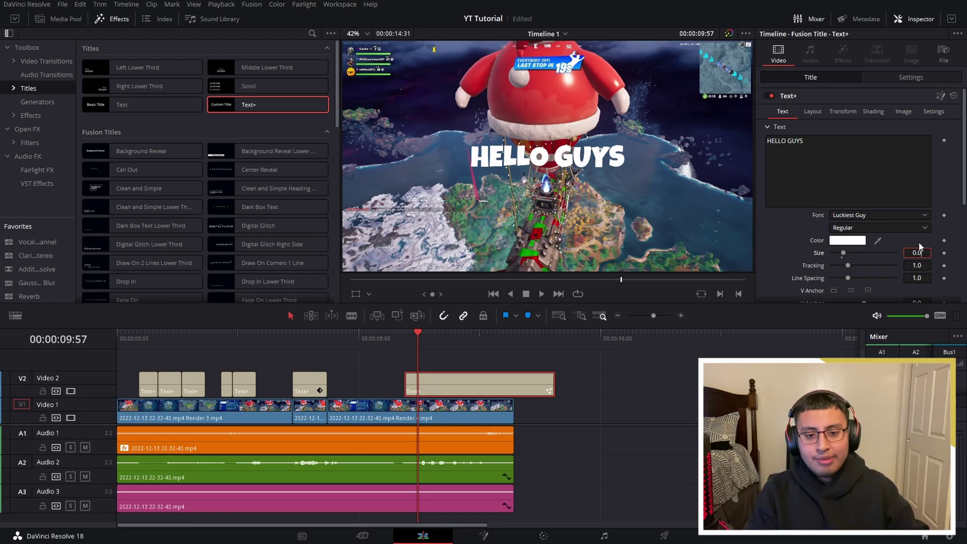
{"action": "type", "text": "5"}
{"action": "key", "text": "Tab"}
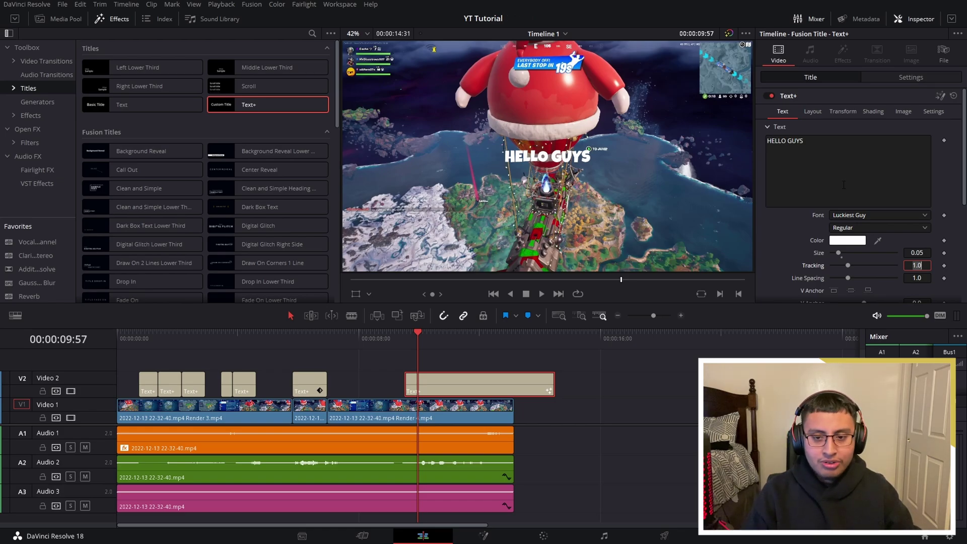
Set the text colour to yellow (#ffff00) in the colour picker
{"action": "left_click", "coordinate": [854, 242]}
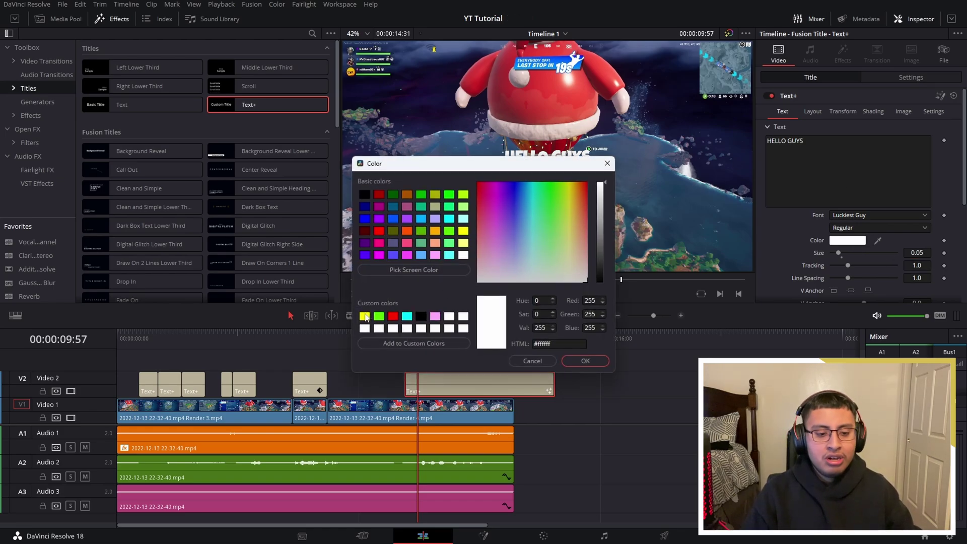
{"action": "left_click", "coordinate": [364, 316]}
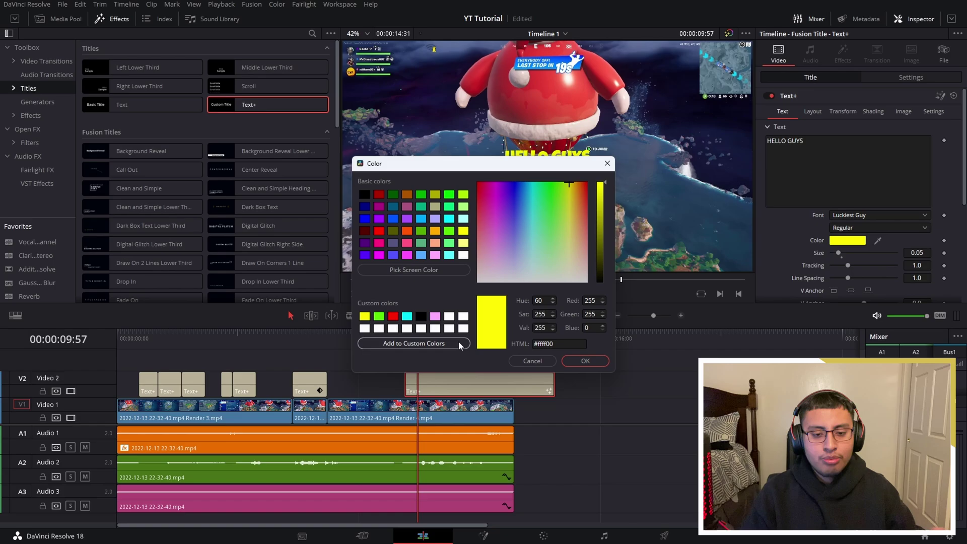
{"action": "left_click", "coordinate": [585, 361]}
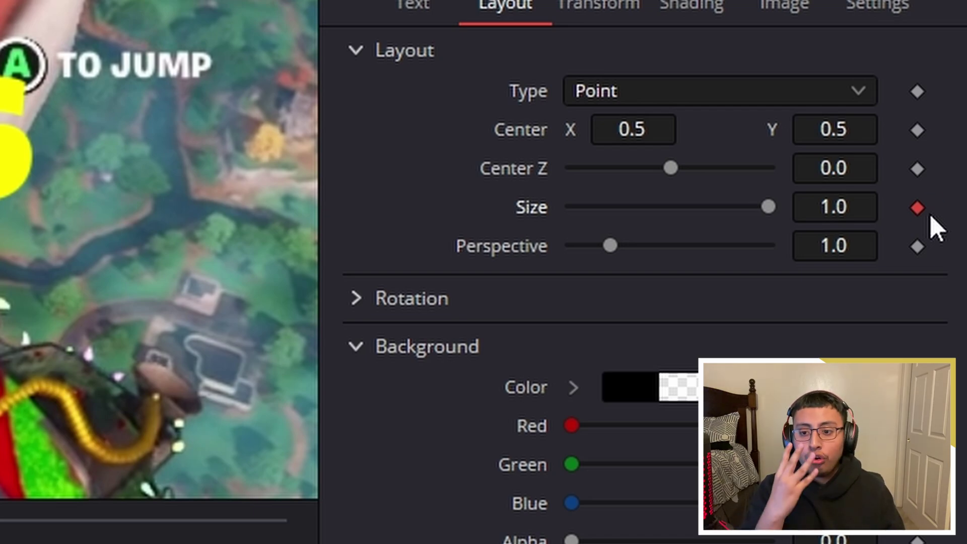
Step forward a couple of frames and keyframe the layout Size at 1.2
{"action": "key", "text": "Right"}
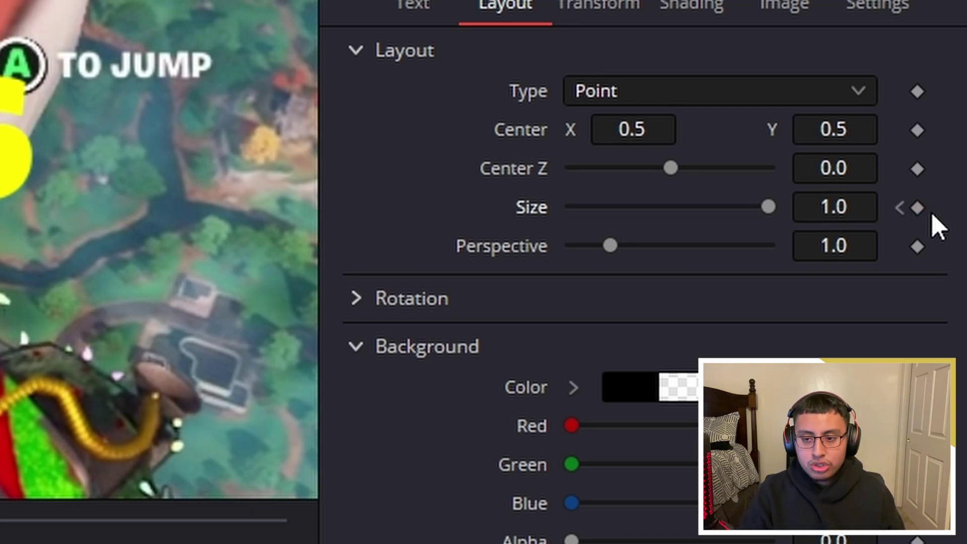
{"action": "key", "text": "Right"}
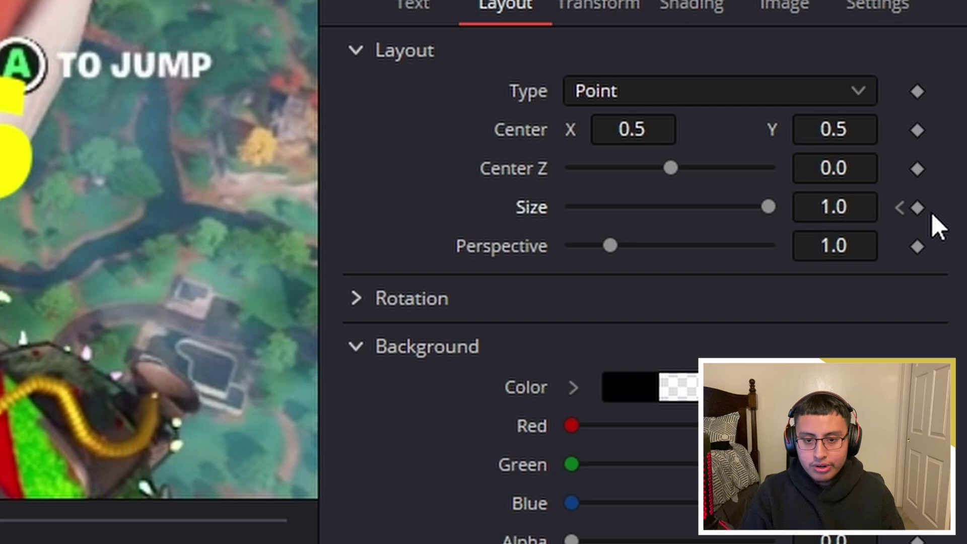
{"action": "left_click", "coordinate": [858, 204]}
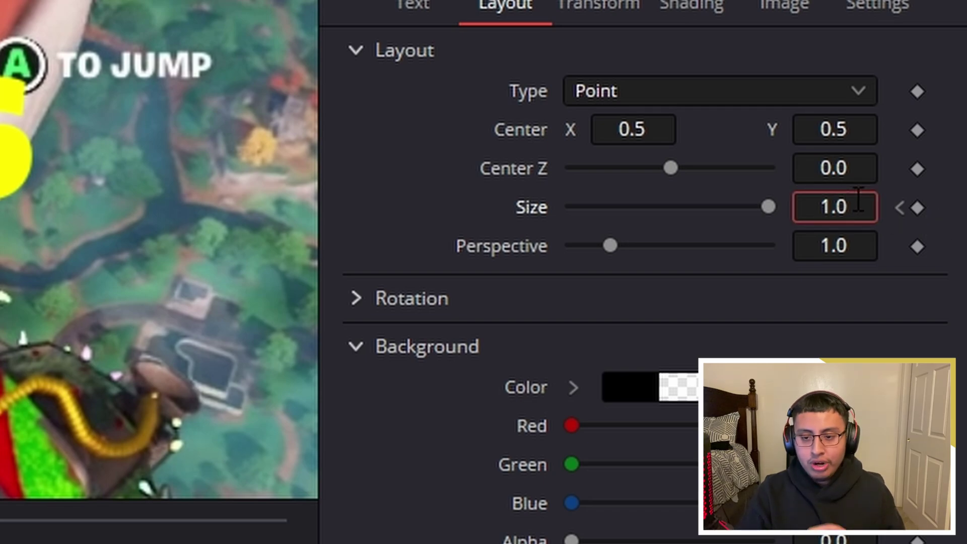
{"action": "key", "text": "BackSpace"}
{"action": "key", "text": "BackSpace"}
{"action": "key", "text": "BackSpace"}
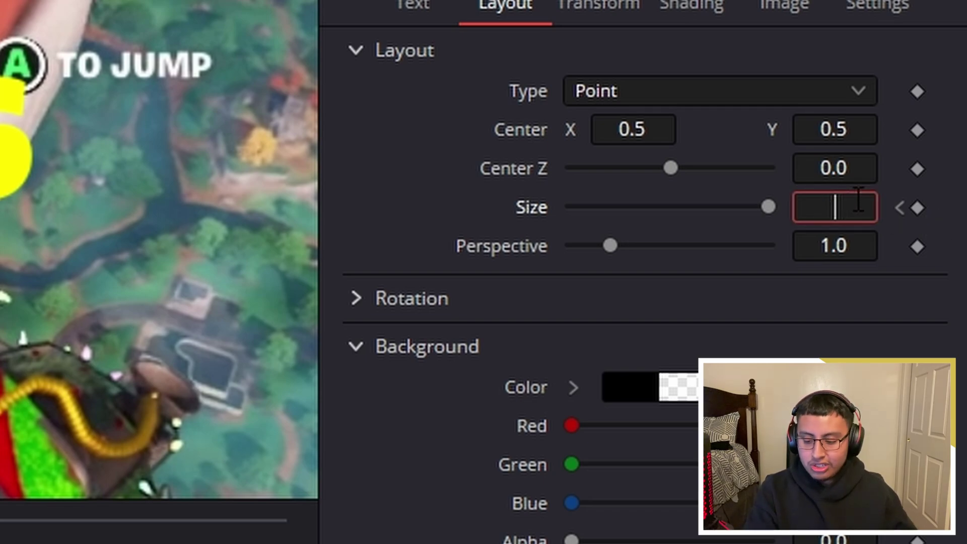
{"action": "type", "text": "1."}
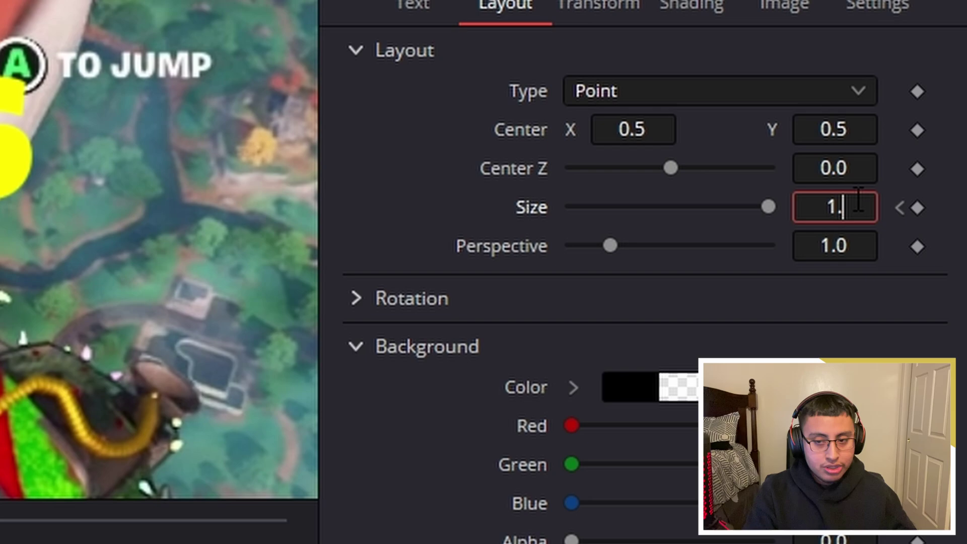
{"action": "type", "text": "2"}
{"action": "key", "text": "Tab"}
{"action": "left_click", "coordinate": [857, 201]}
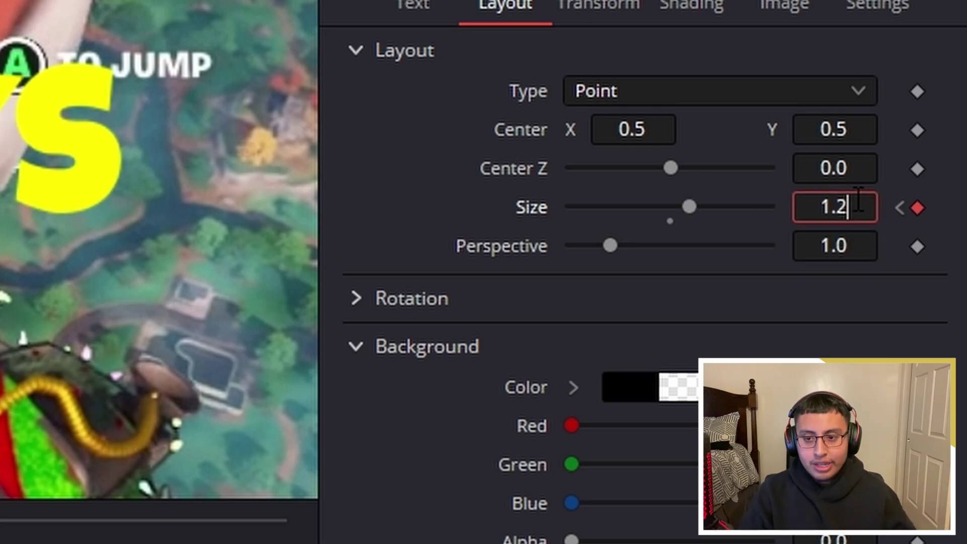
{"action": "key", "text": "Return"}
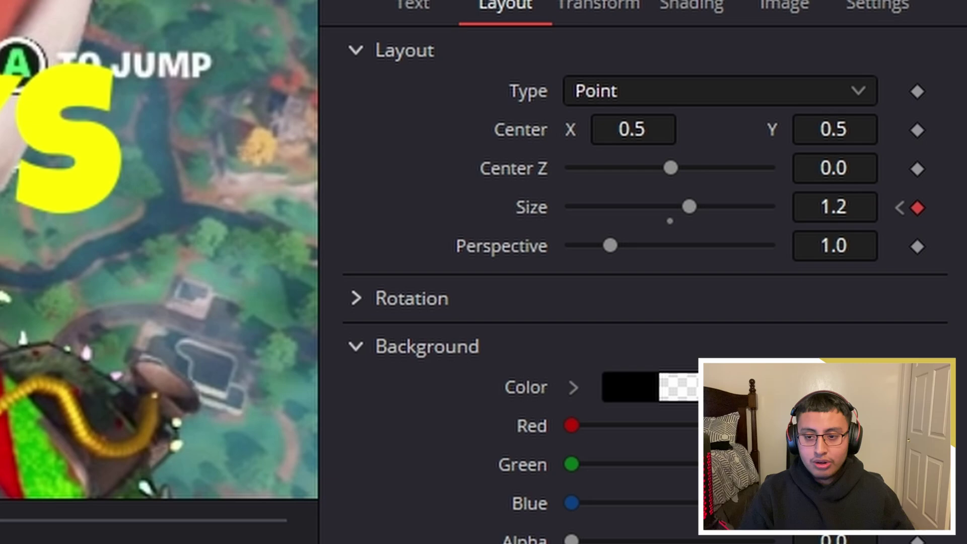
Move past that keyframe and add another Size keyframe of 1.15
{"action": "key", "text": "space"}
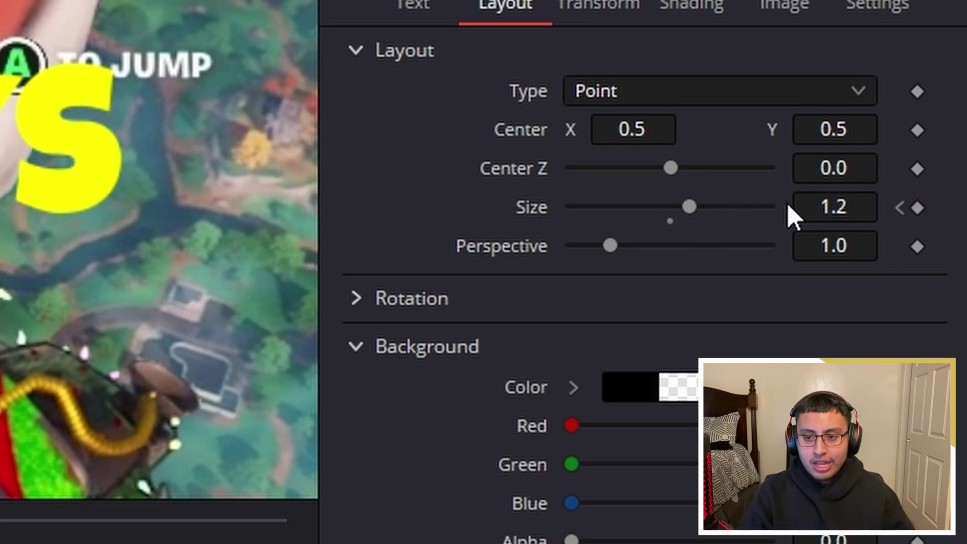
{"action": "left_click", "coordinate": [869, 219]}
{"action": "key", "text": "BackSpace"}
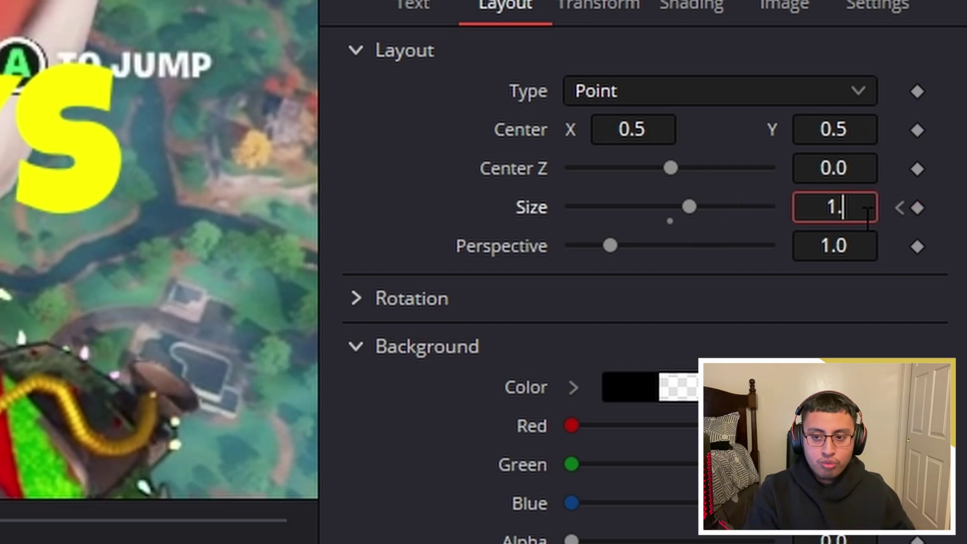
{"action": "type", "text": "15"}
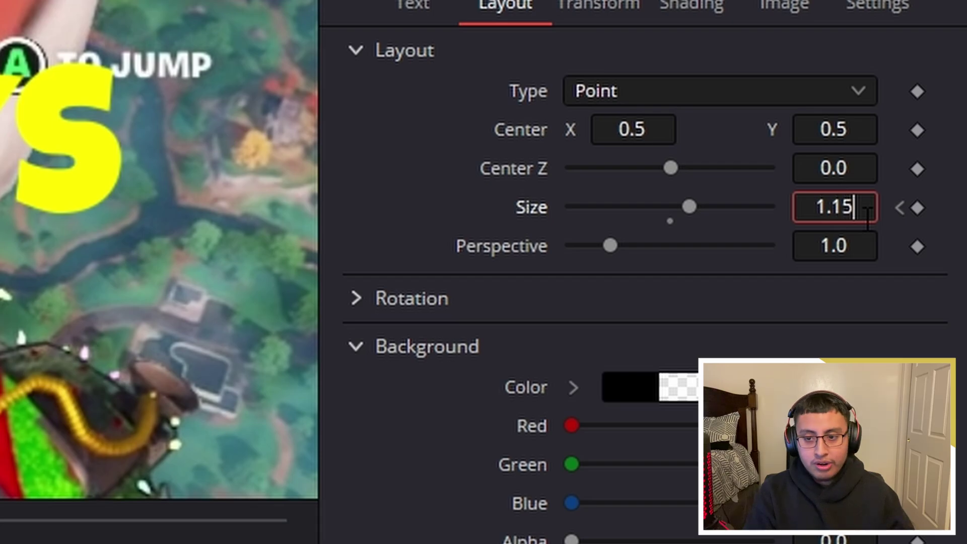
{"action": "key", "text": "Tab"}
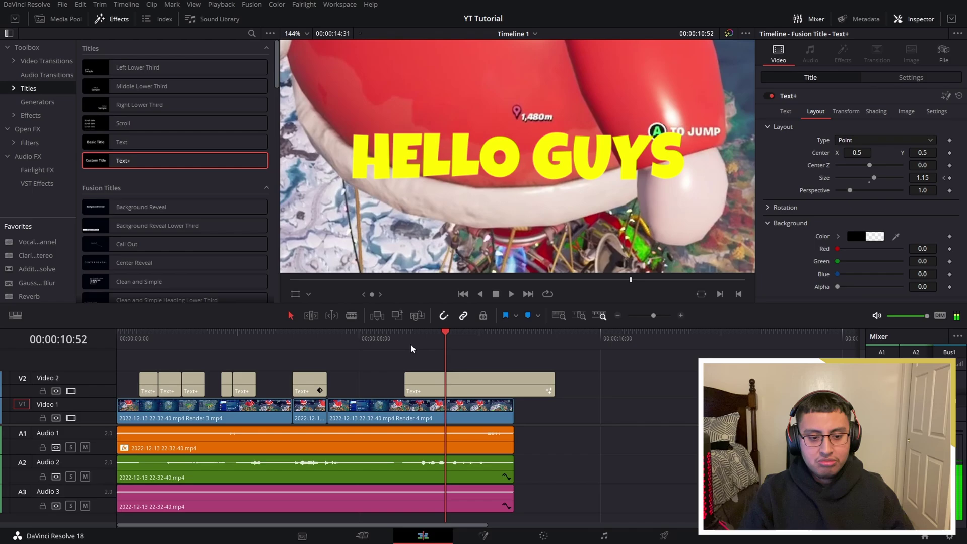
Replay the title's pop-in and fit the whole frame in the viewer
{"action": "left_click", "coordinate": [400, 338]}
{"action": "key", "text": "space"}
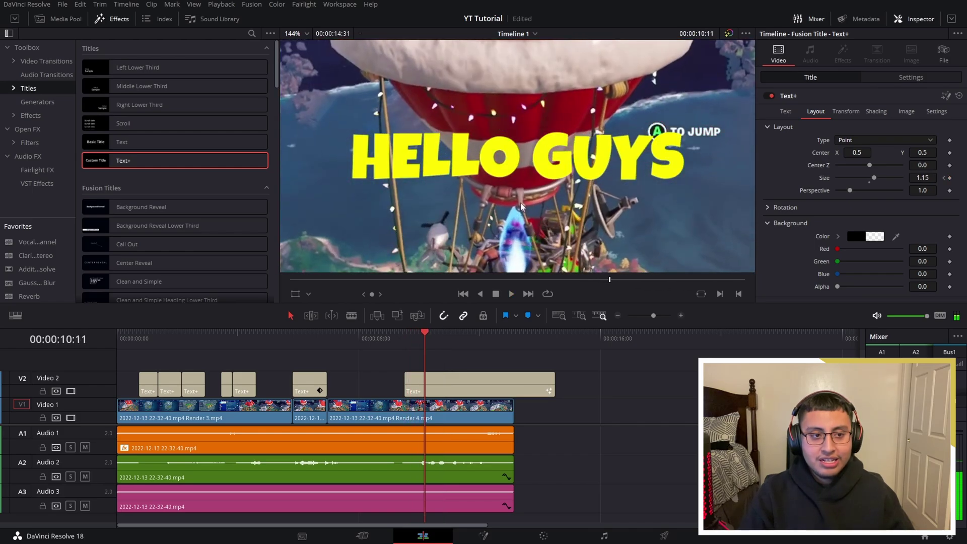
{"action": "left_click", "coordinate": [306, 34]}
{"action": "left_click", "coordinate": [297, 46]}
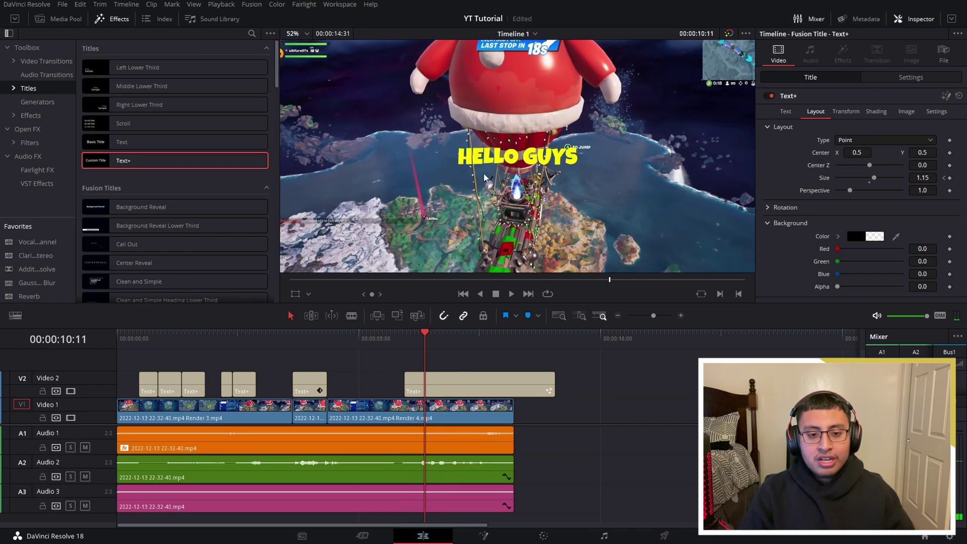
{"action": "scroll", "coordinate": [521, 177], "scroll_direction": "up", "scroll_amount": 1}
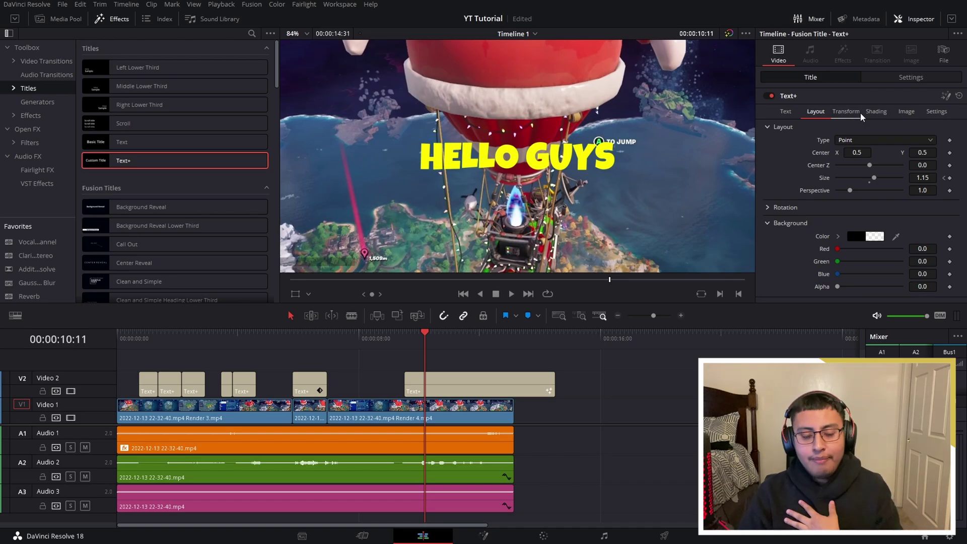
Enable Shading element 2 as a black outline with thickness 0.1
{"action": "left_click", "coordinate": [876, 112]}
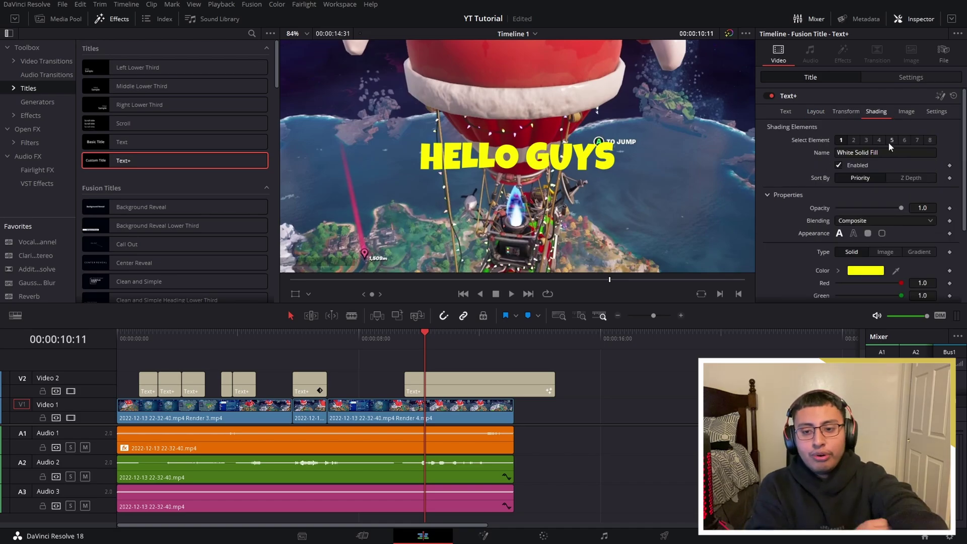
{"action": "scroll", "coordinate": [884, 156], "scroll_direction": "down", "scroll_amount": 3}
{"action": "scroll", "coordinate": [894, 210], "scroll_direction": "up", "scroll_amount": 3}
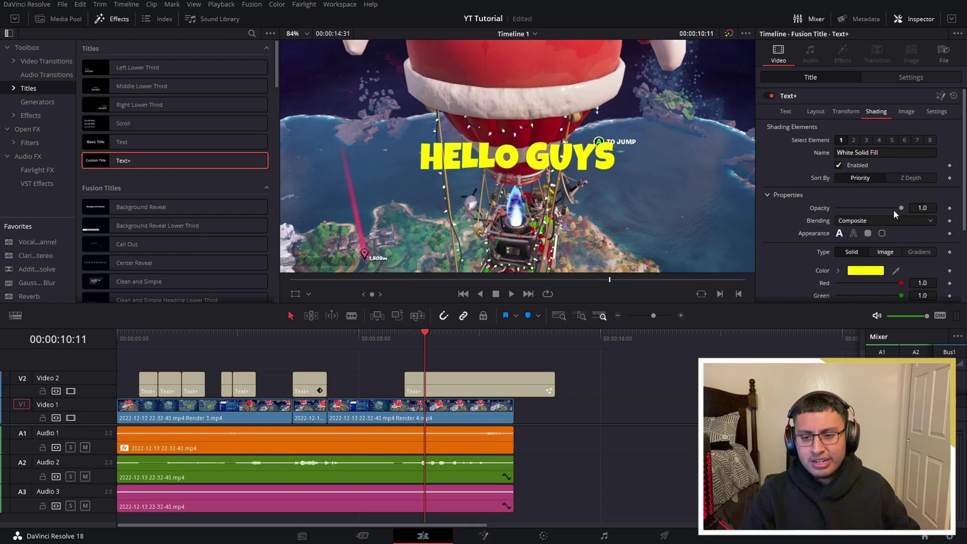
{"action": "left_click", "coordinate": [853, 140]}
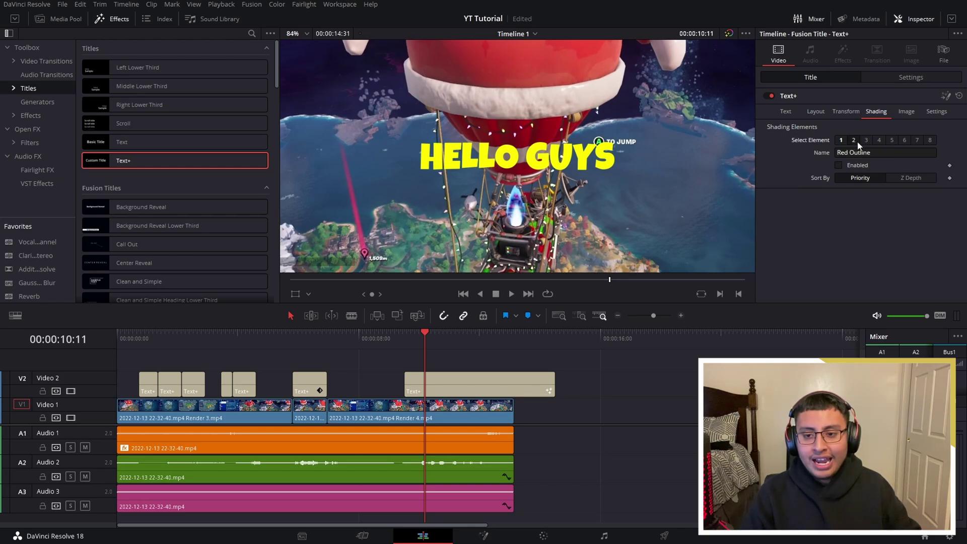
{"action": "left_click", "coordinate": [838, 164]}
{"action": "scroll", "coordinate": [873, 211], "scroll_direction": "down", "scroll_amount": 2}
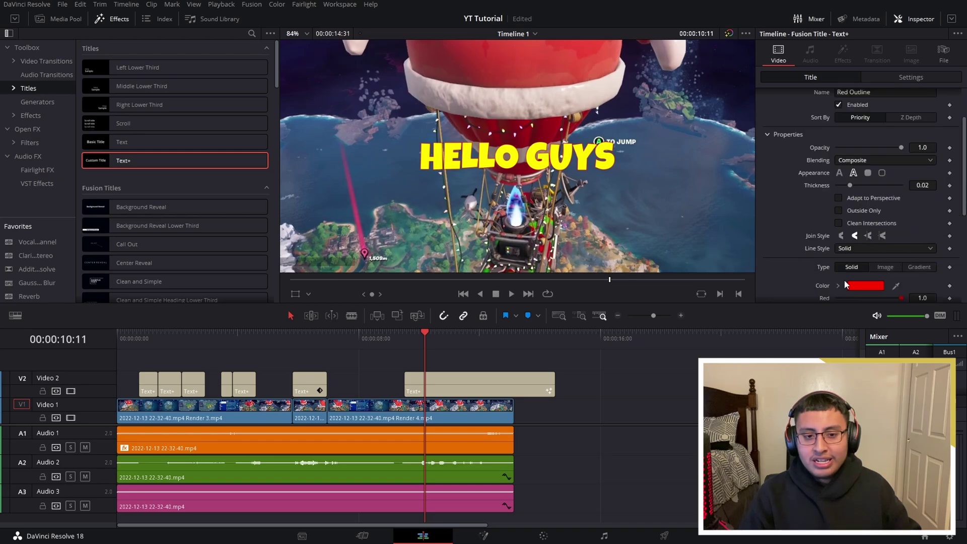
{"action": "left_click", "coordinate": [865, 285]}
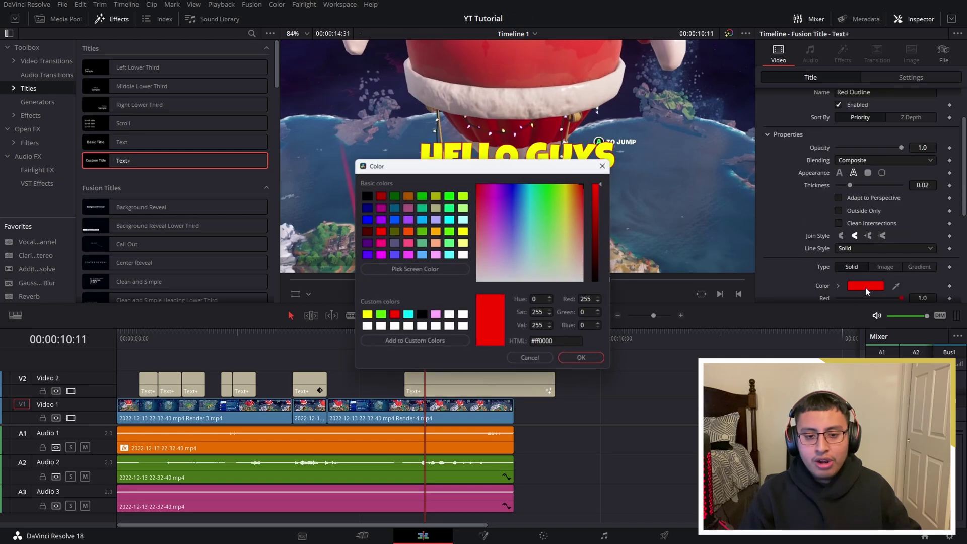
{"action": "left_click", "coordinate": [421, 317]}
{"action": "left_click", "coordinate": [572, 361]}
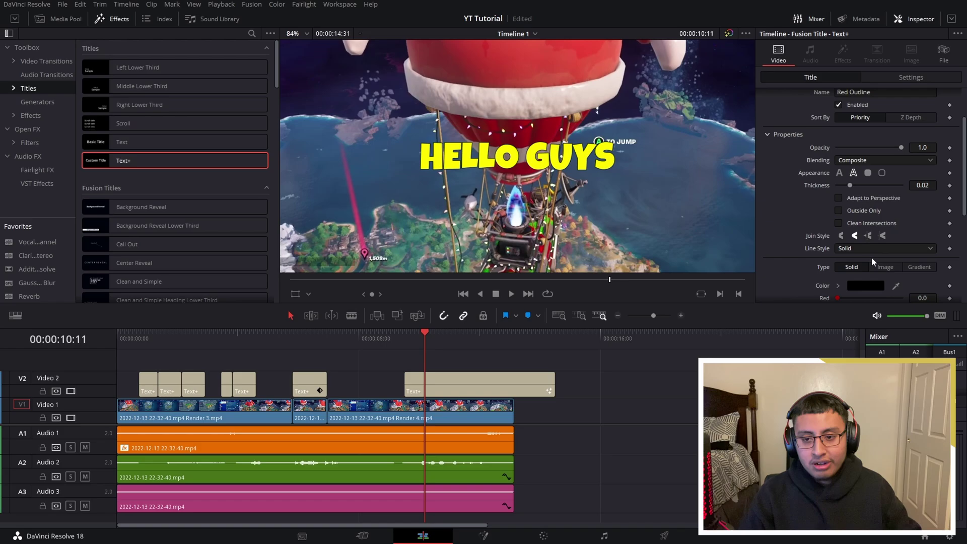
{"action": "left_click_drag", "start_coordinate": [854, 183], "coordinate": [904, 184]}
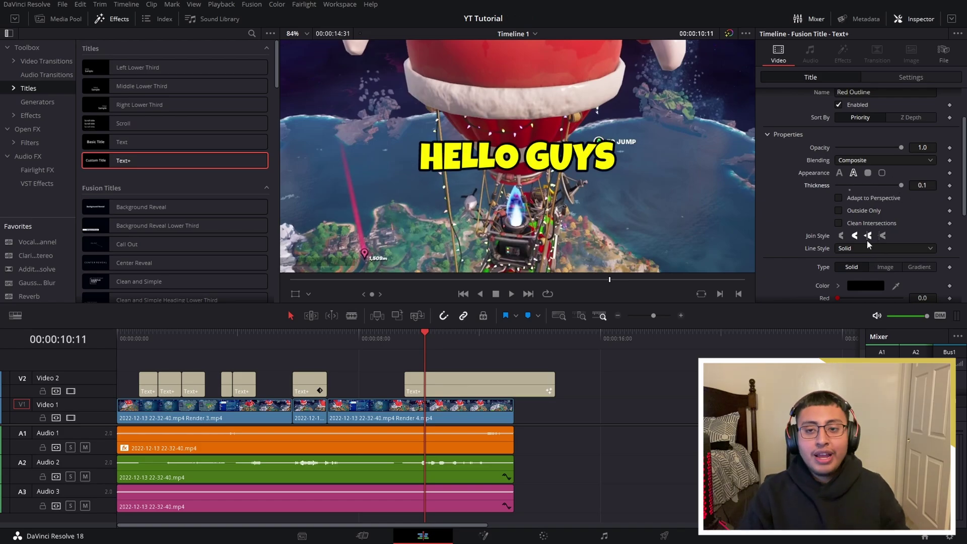
{"action": "scroll", "coordinate": [866, 240], "scroll_direction": "up", "scroll_amount": 3}
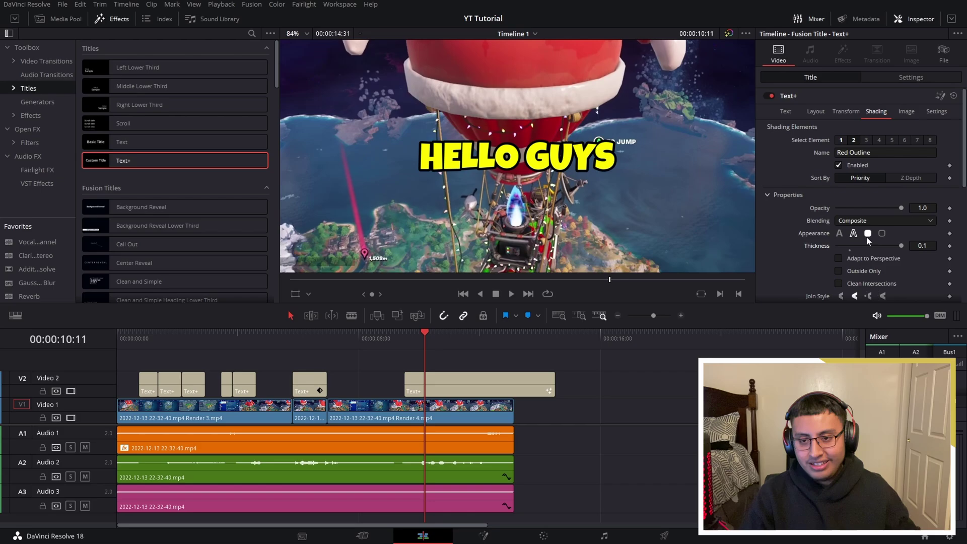
{"action": "left_click", "coordinate": [867, 143]}
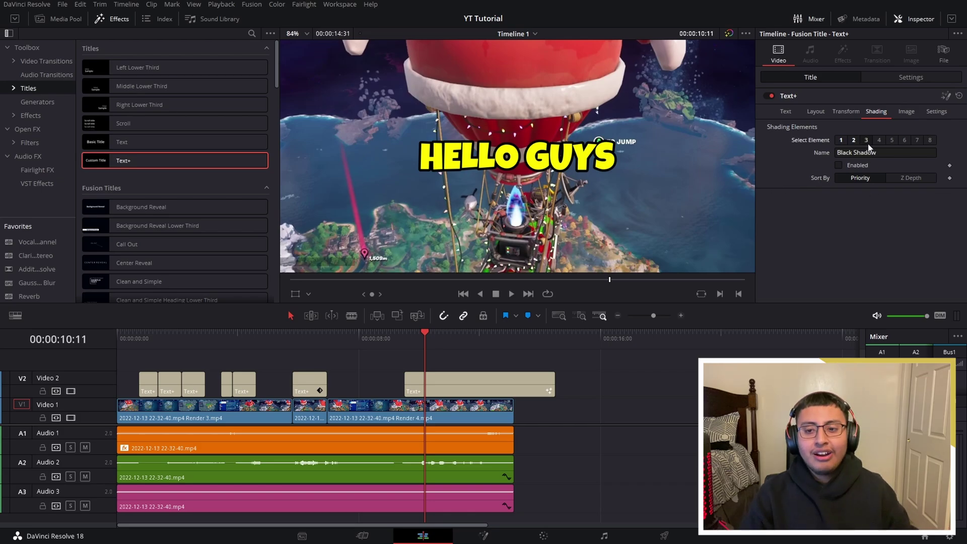
Enable Shading element 3 (Black Shadow) and review its softness settings
{"action": "left_click", "coordinate": [838, 166]}
{"action": "scroll", "coordinate": [856, 193], "scroll_direction": "down", "scroll_amount": 4}
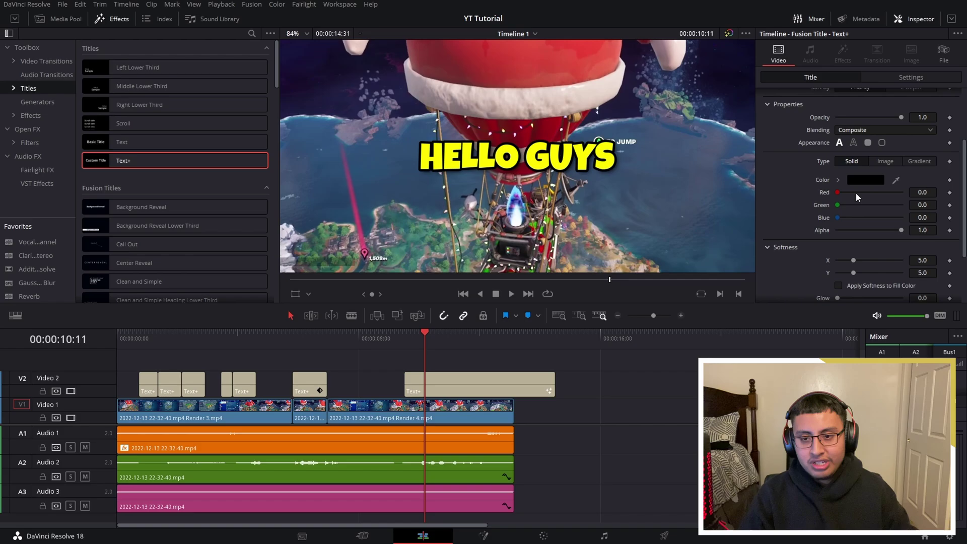
{"action": "scroll", "coordinate": [856, 192], "scroll_direction": "down", "scroll_amount": 2}
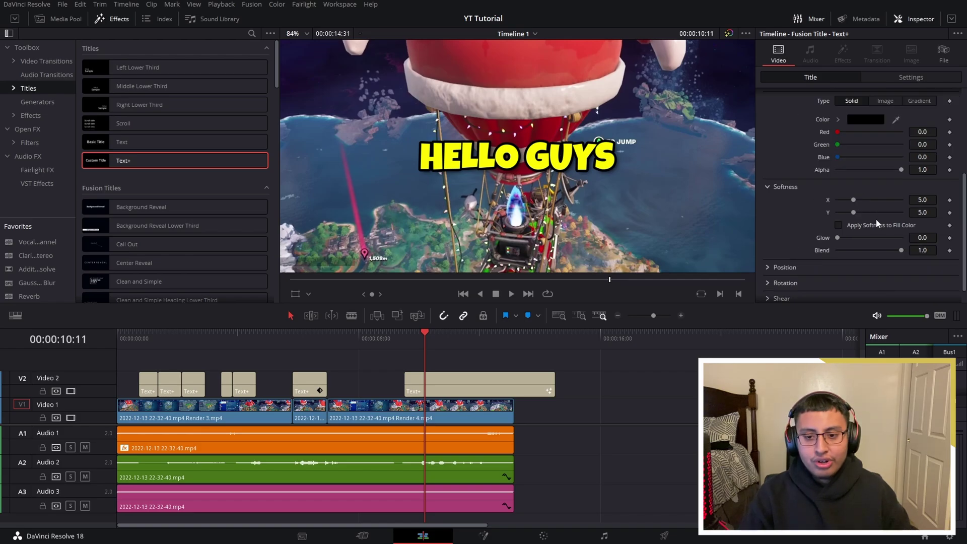
{"action": "scroll", "coordinate": [886, 164], "scroll_direction": "up", "scroll_amount": 3}
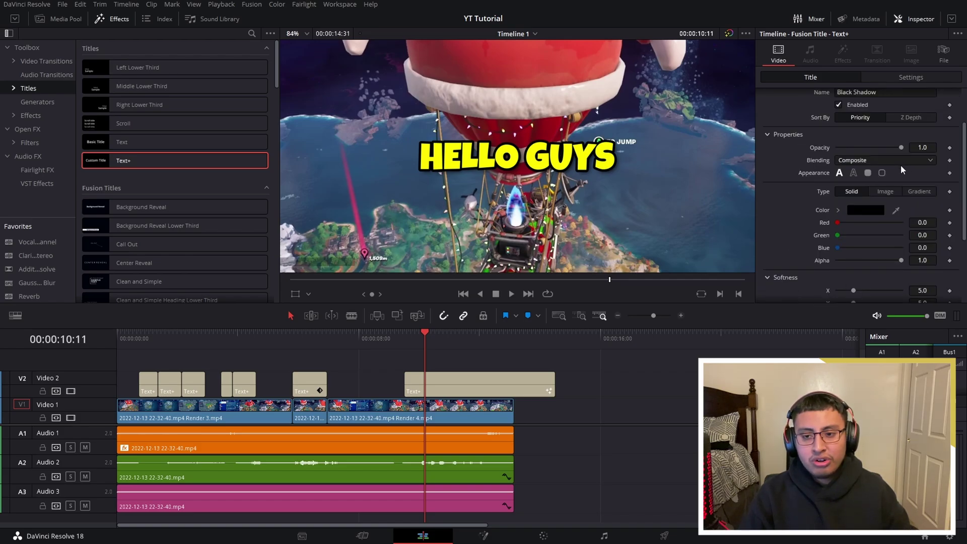
{"action": "scroll", "coordinate": [900, 165], "scroll_direction": "up", "scroll_amount": 2}
{"action": "scroll", "coordinate": [902, 194], "scroll_direction": "down", "scroll_amount": 2}
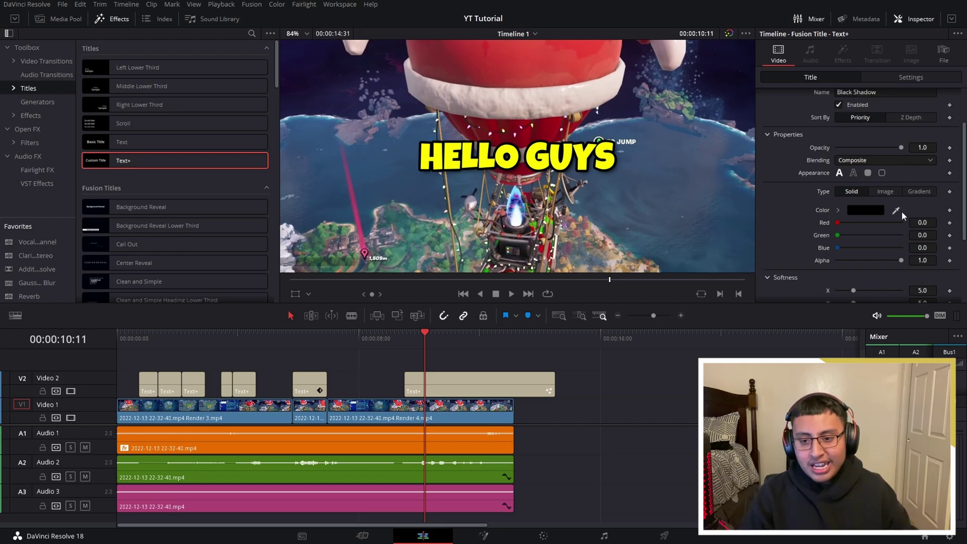
{"action": "scroll", "coordinate": [902, 210], "scroll_direction": "down", "scroll_amount": 2}
{"action": "scroll", "coordinate": [904, 224], "scroll_direction": "up", "scroll_amount": 4}
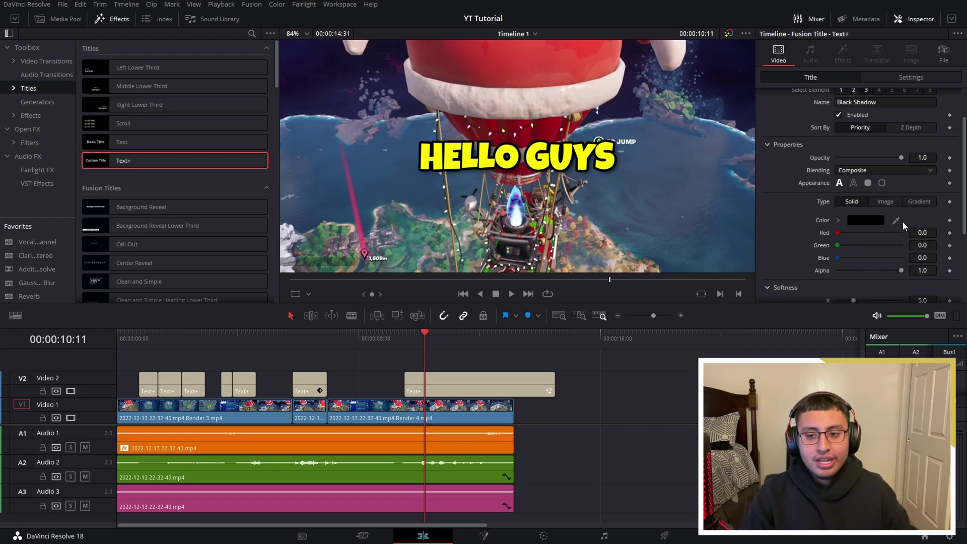
{"action": "left_click", "coordinate": [789, 112]}
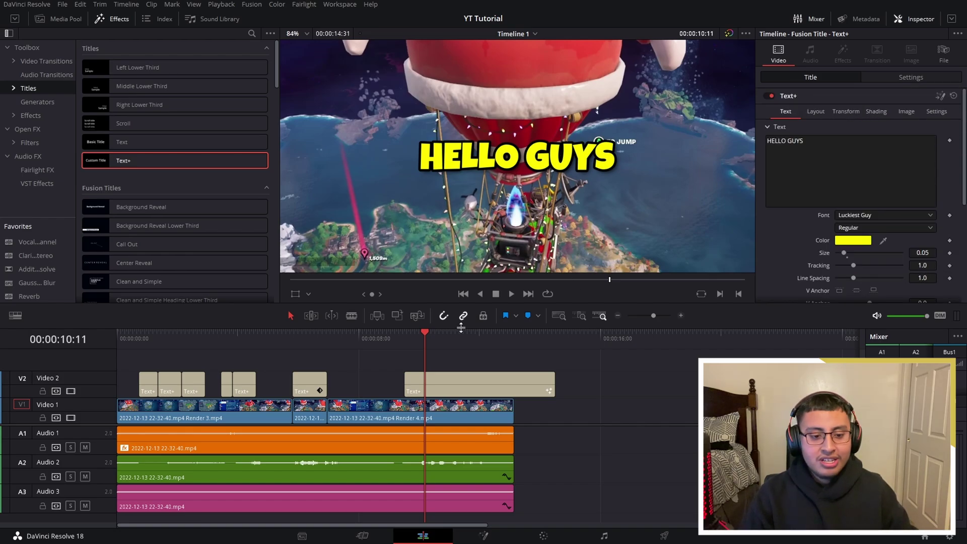
Preview the styled title, then trim the HELLO GUYS clip's right edge shorter
{"action": "left_click", "coordinate": [405, 335]}
{"action": "key", "text": "space"}
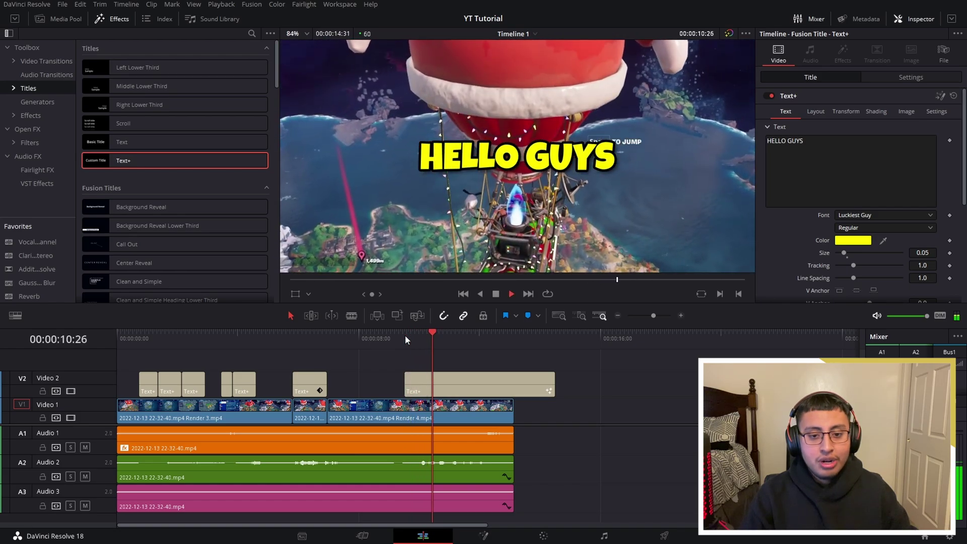
{"action": "key", "text": "space"}
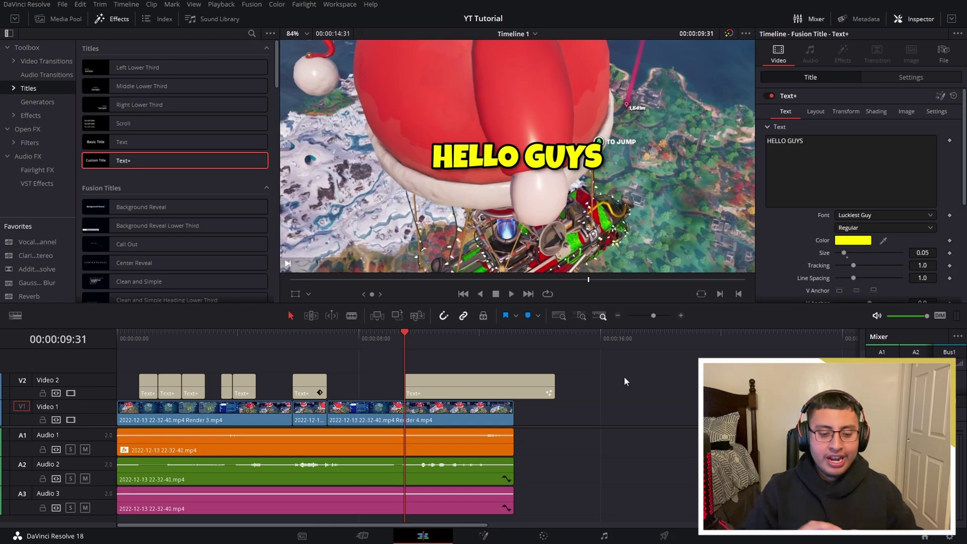
{"action": "left_click", "coordinate": [463, 385]}
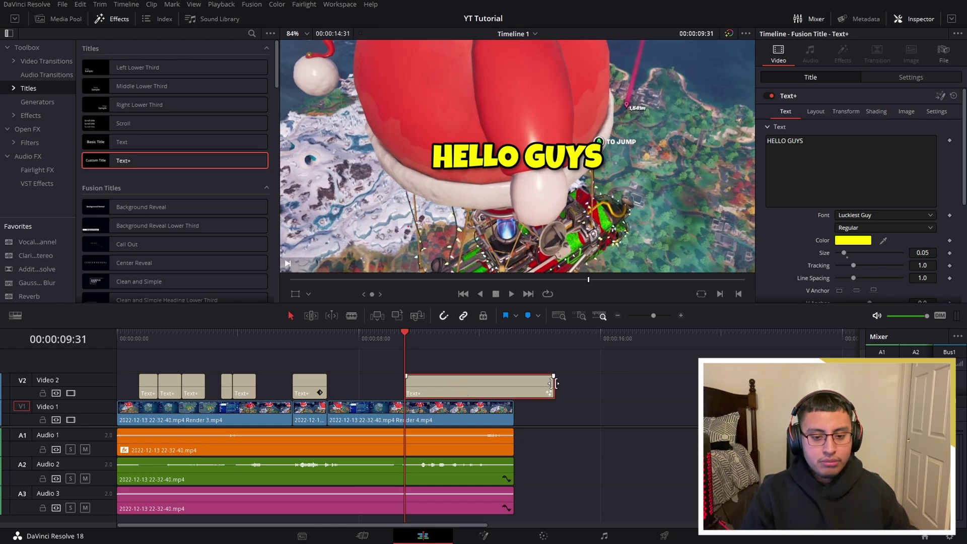
{"action": "left_click_drag", "start_coordinate": [553, 383], "coordinate": [431, 375]}
Paste a copy of the title at 10:19 and change its text to 'BYE GUYS'
{"action": "left_click", "coordinate": [432, 331]}
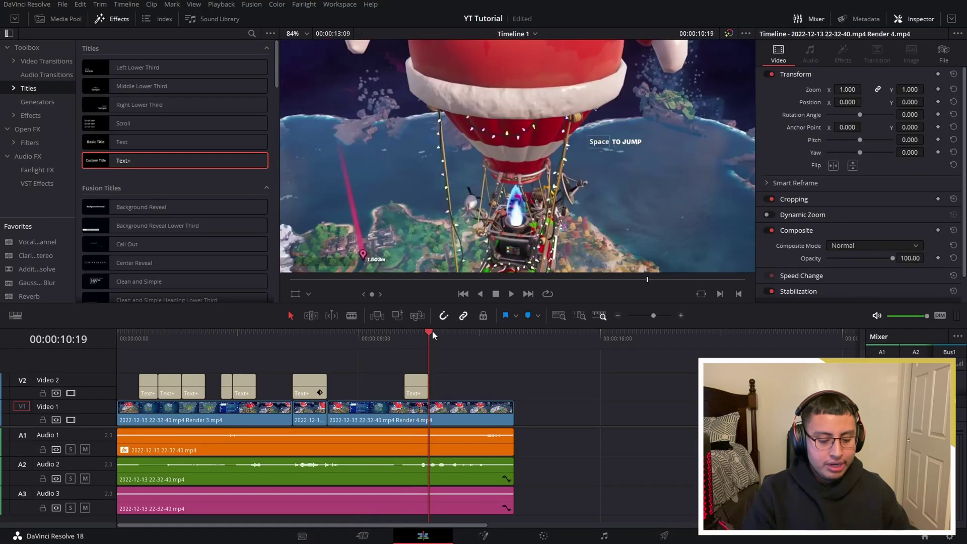
{"action": "key", "text": "ctrl+v"}
{"action": "left_click", "coordinate": [434, 346]}
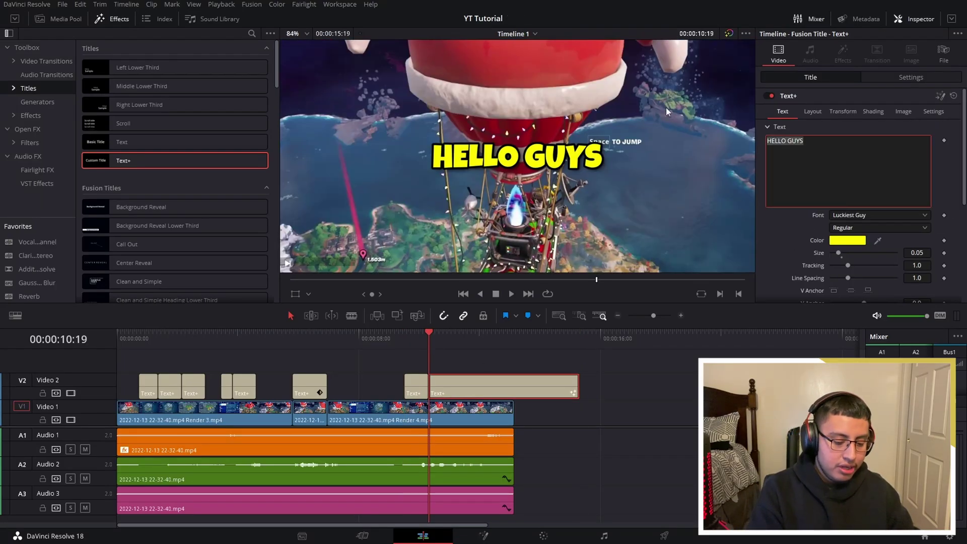
{"action": "type", "text": "BYE GU"}
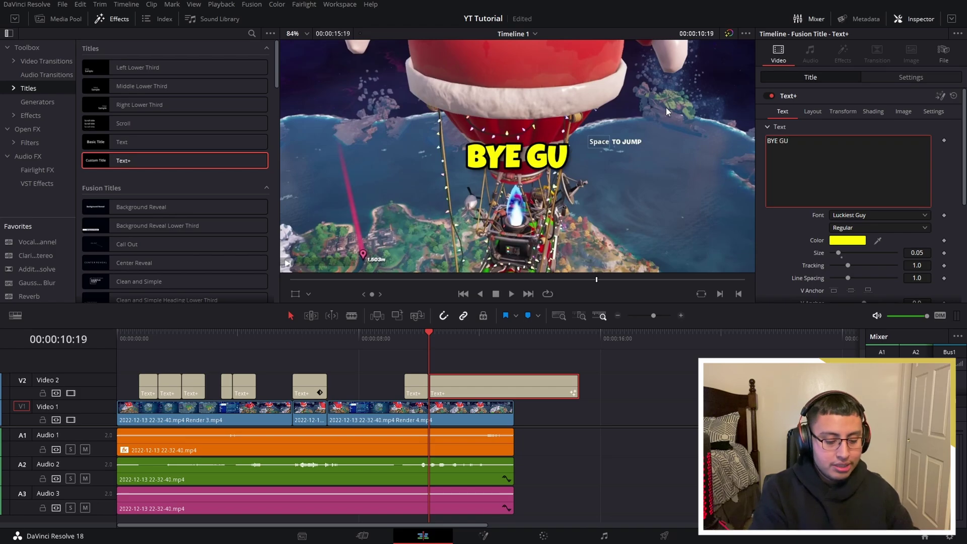
{"action": "type", "text": "YS"}
Play back HELLO GUYS and BYE GUYS in sequence to check them
{"action": "left_click", "coordinate": [410, 334]}
{"action": "key", "text": "space"}
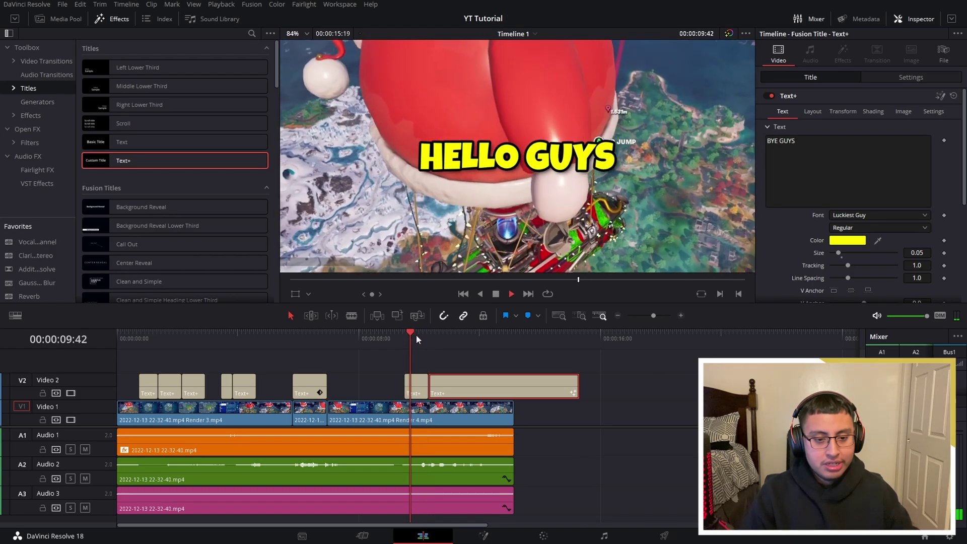
{"action": "key", "text": "space"}
{"action": "left_click", "coordinate": [656, 391]}
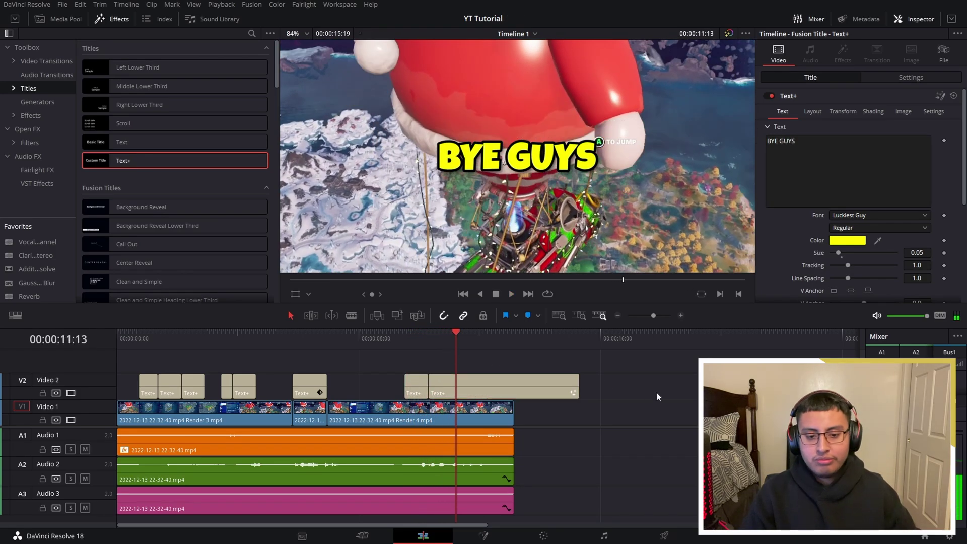